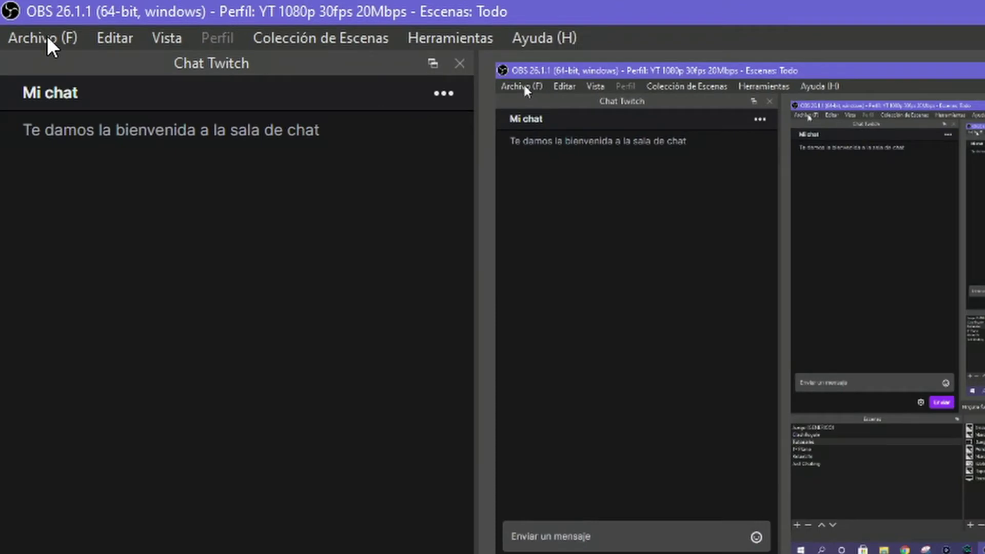
- Open the program settings and review the General options, including the available themes
click(40, 33)
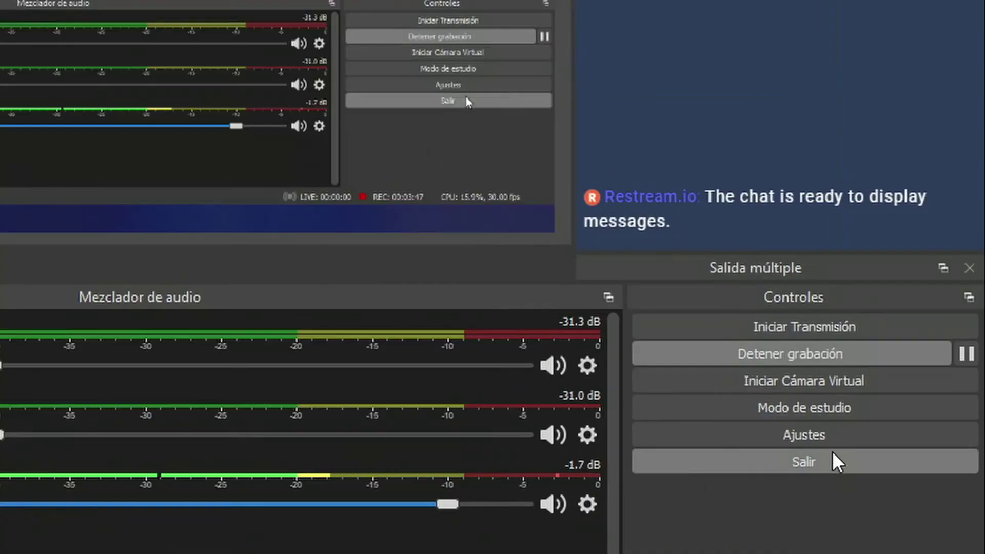
click(832, 442)
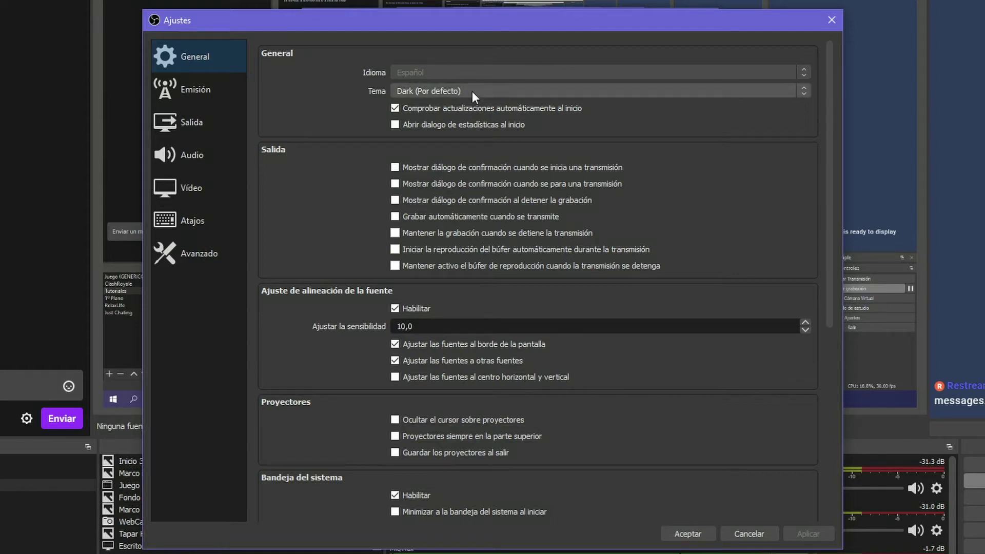
click(487, 91)
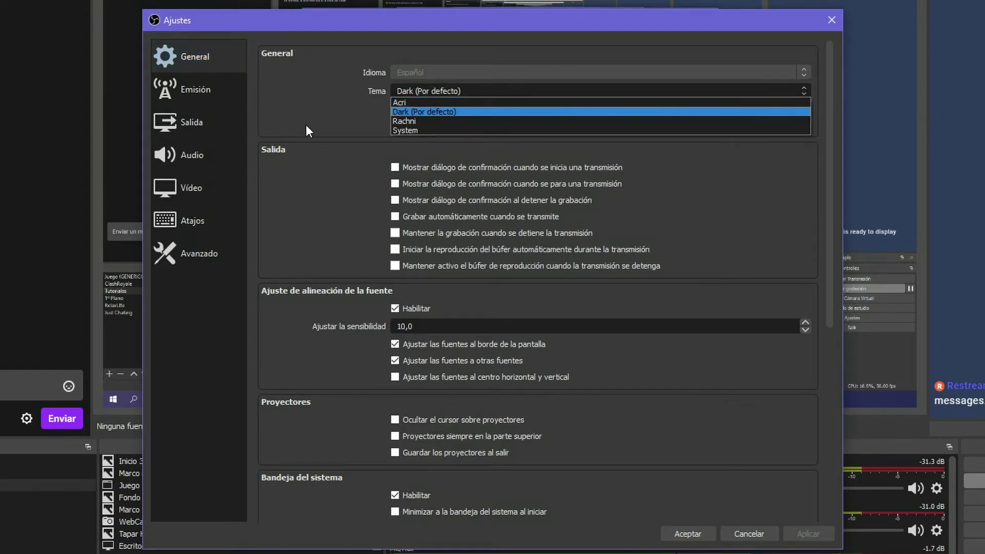
click(311, 102)
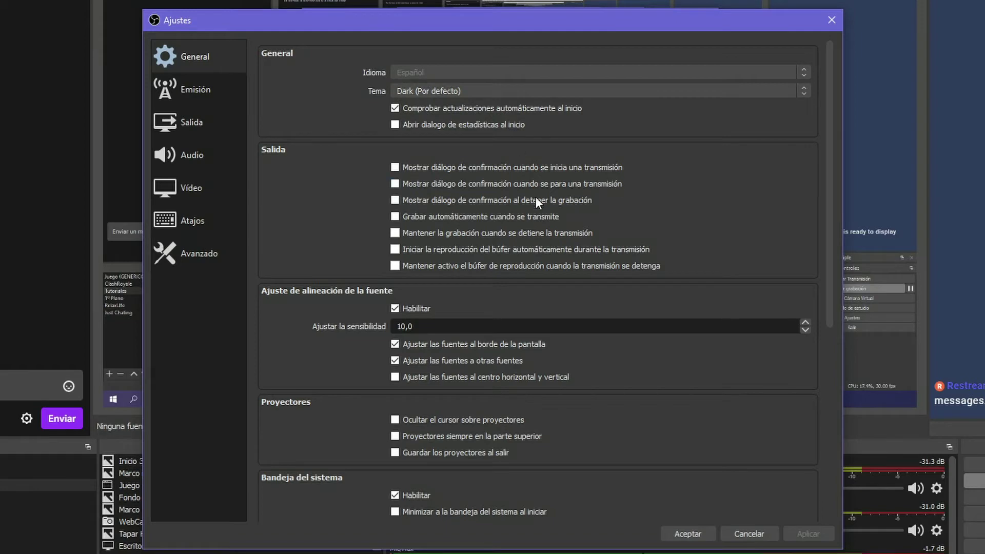
scroll(539, 205, down, 8)
scroll(557, 237, down, 3)
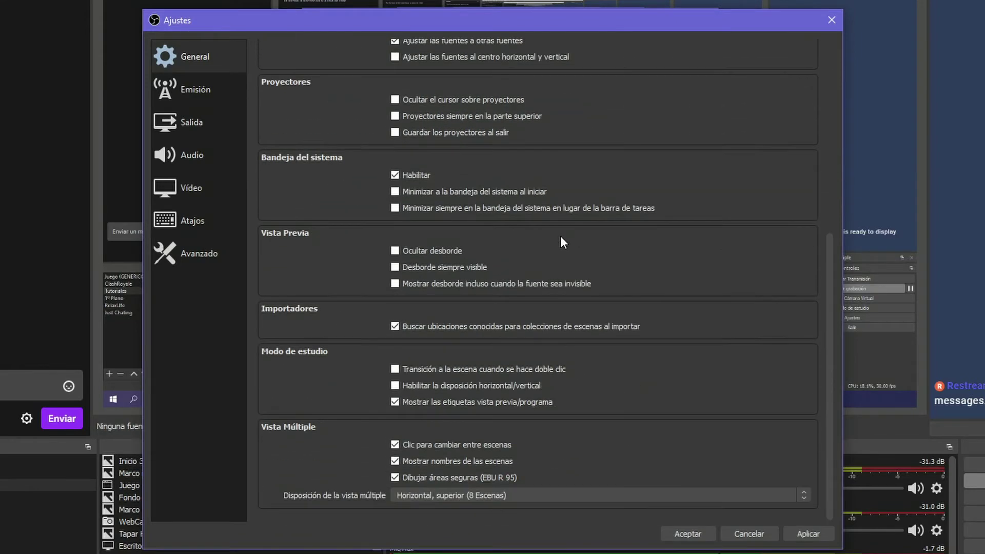
scroll(563, 247, up, 10)
scroll(563, 241, up, 1)
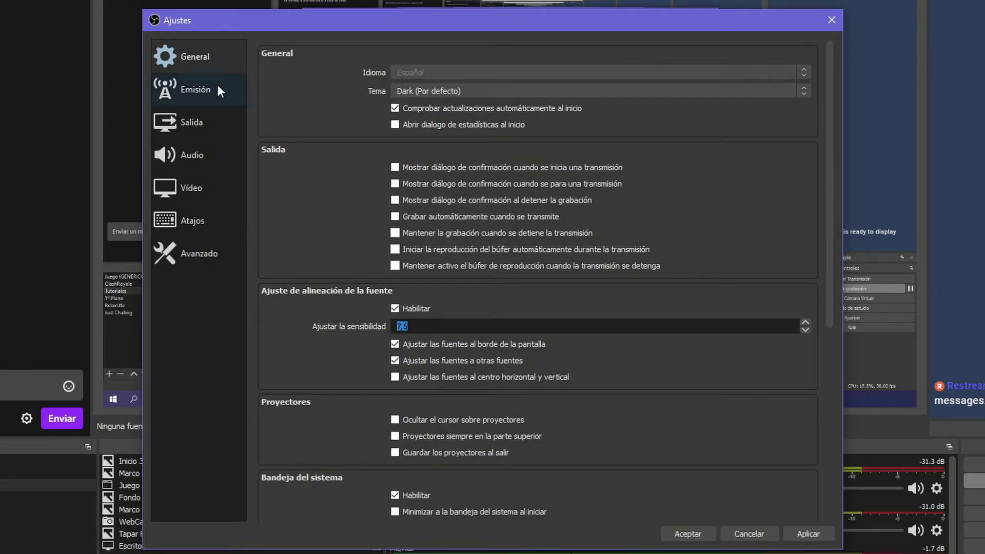
- Choose Twitch as the streaming service in the broadcast settings and look through the server list
click(204, 92)
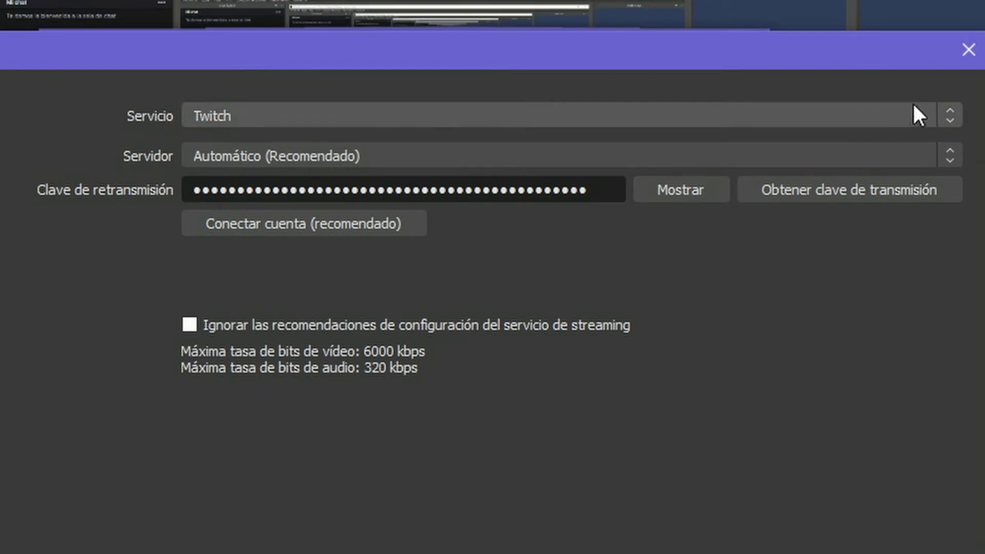
click(948, 121)
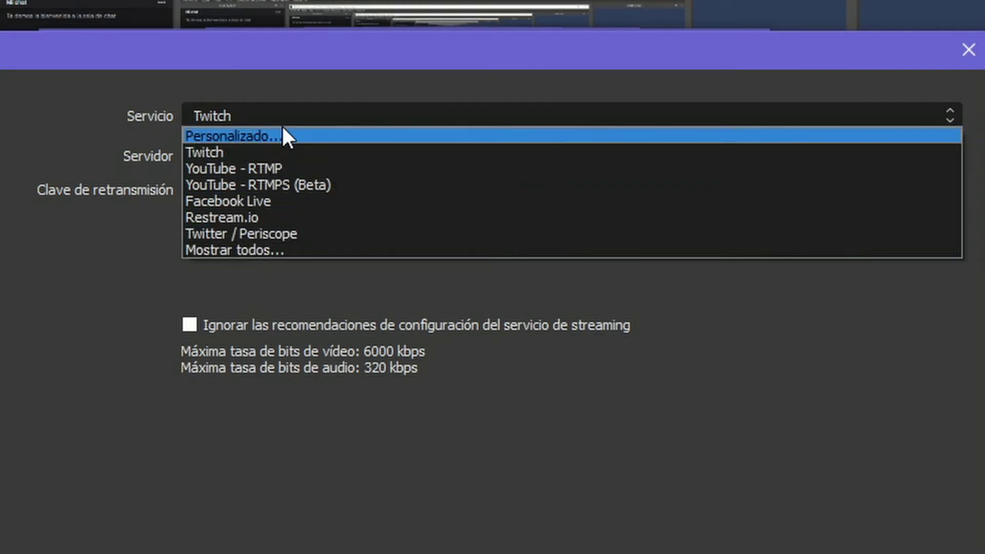
click(271, 152)
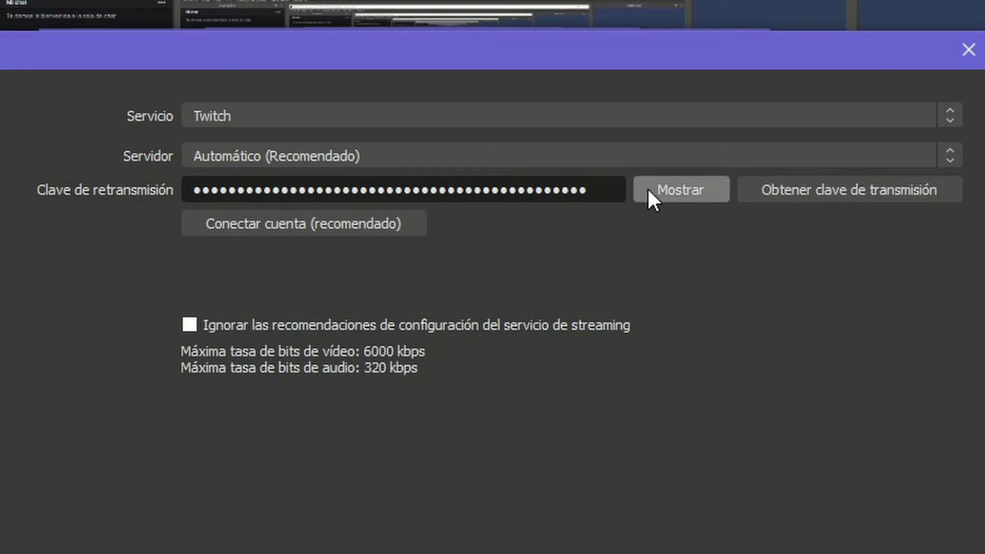
click(912, 163)
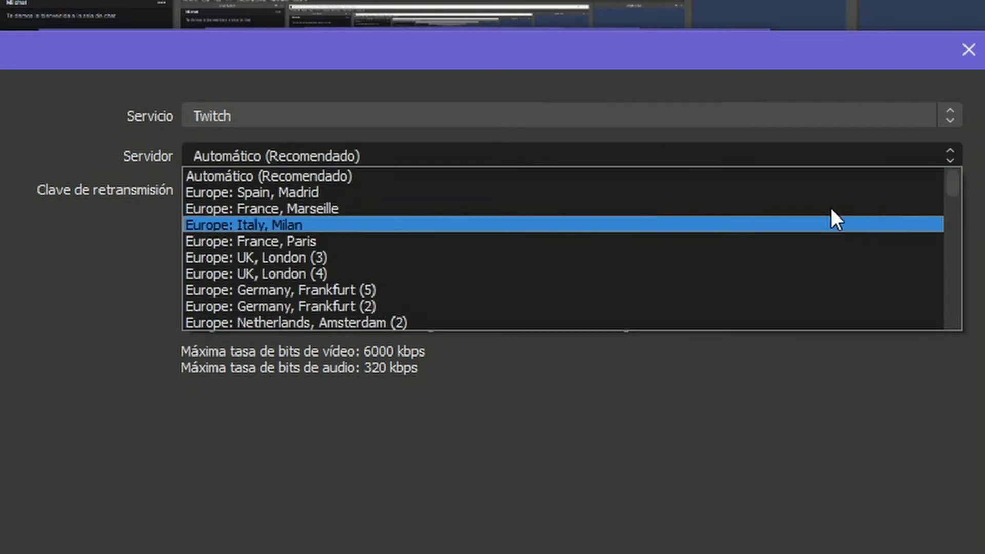
click(946, 149)
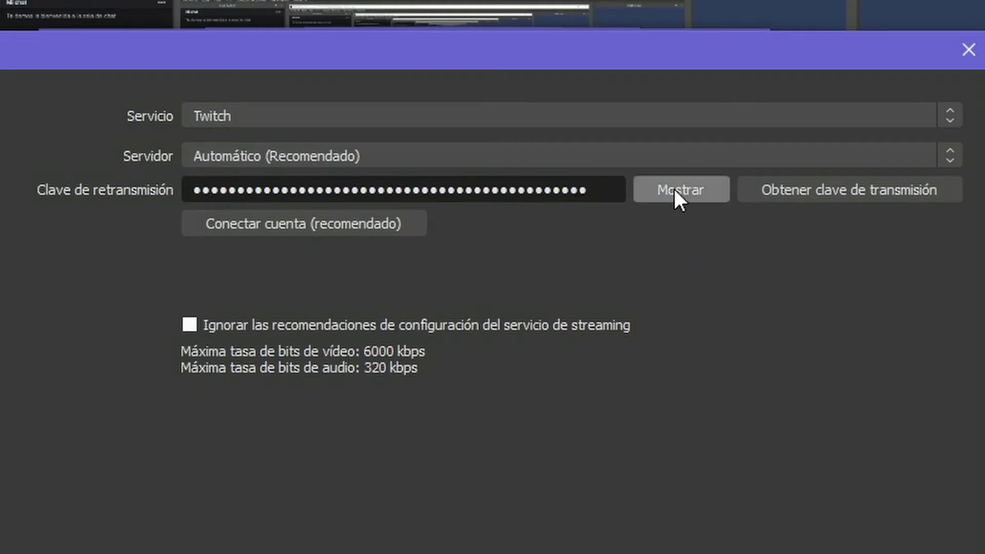
- Request the Twitch stream key, switch to YouTube Studio in the browser, and copy the stream key from its live streaming setup
click(847, 191)
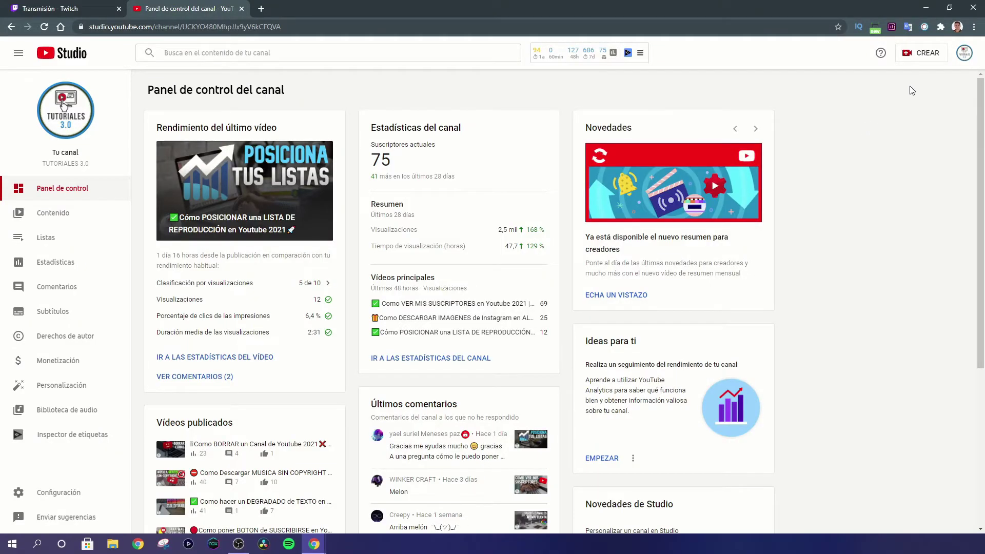
click(919, 60)
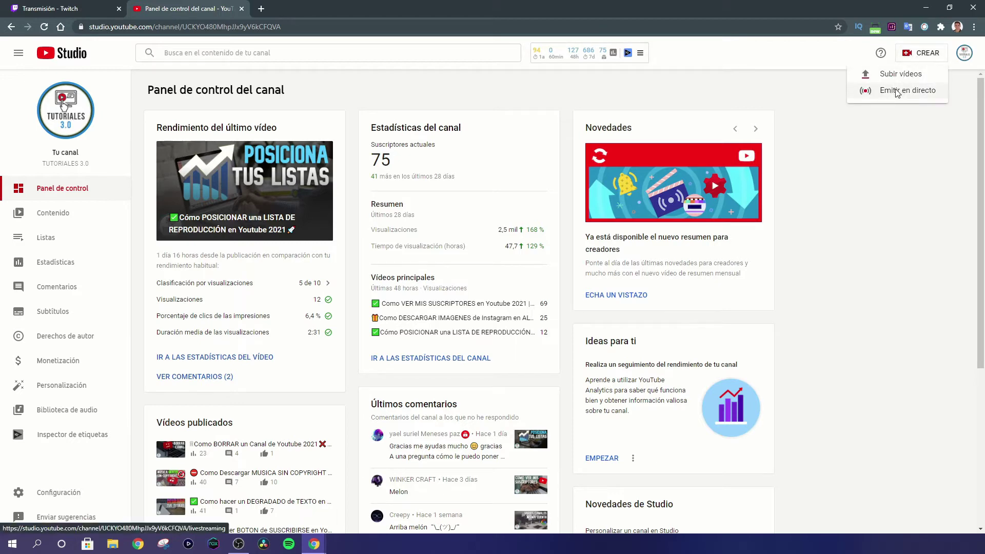
click(896, 91)
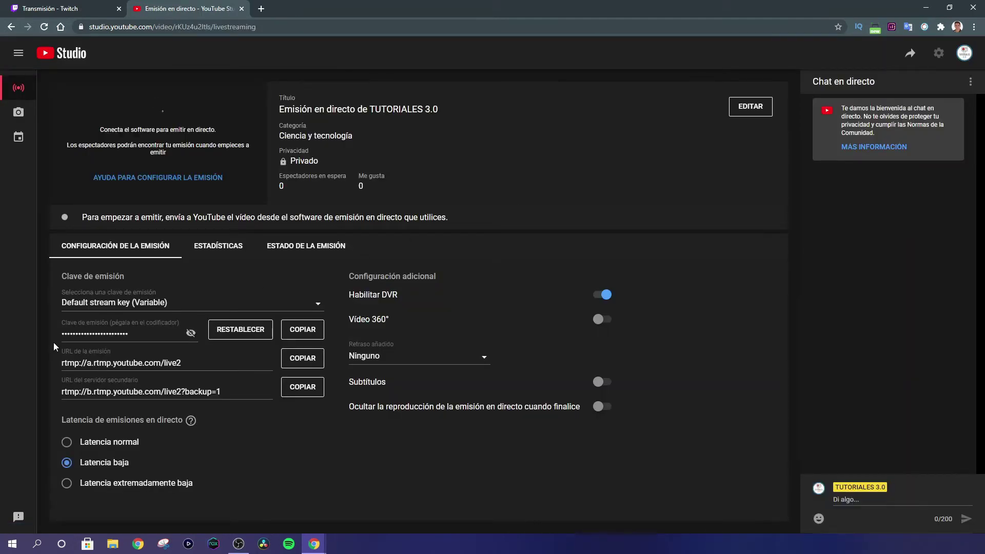
click(291, 336)
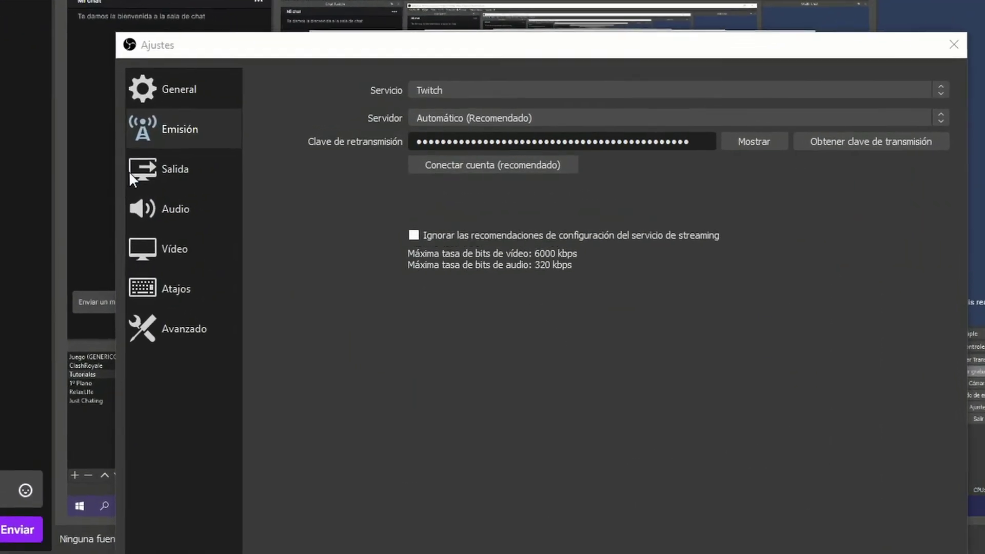
- Switch back to OBS and compare the streaming output's target bitrate with the service's maximum video and audio bitrates
click(202, 163)
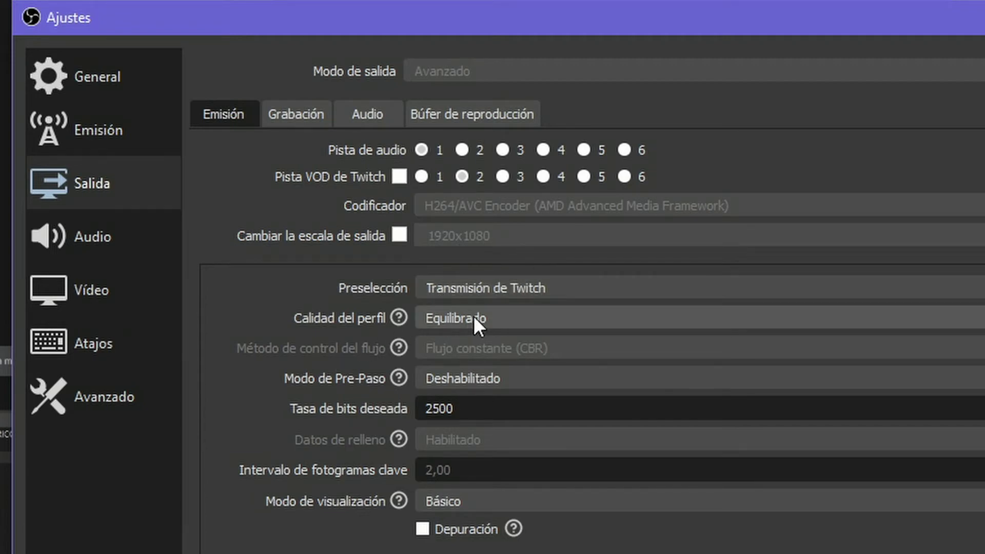
mouse_move(501, 371)
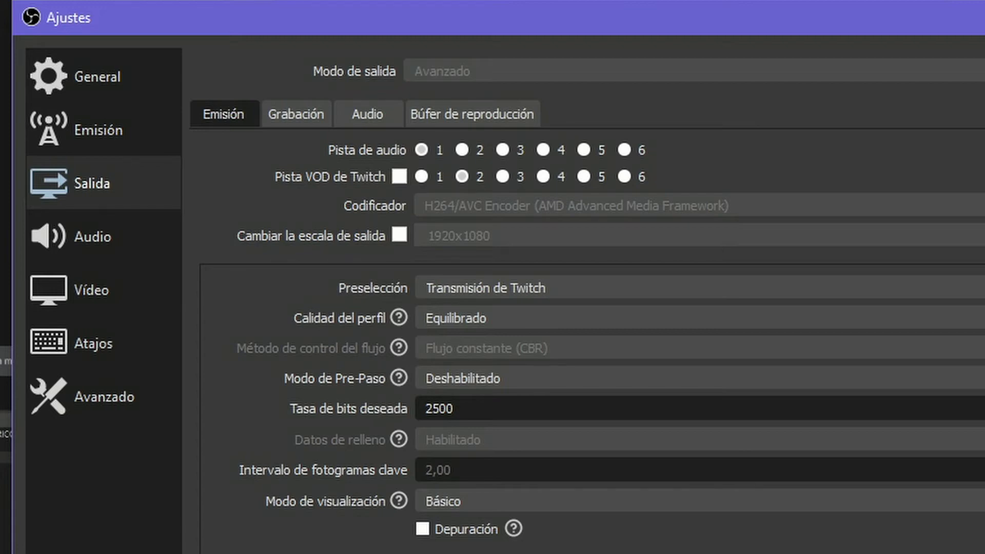
drag(487, 409, 404, 409)
click(86, 129)
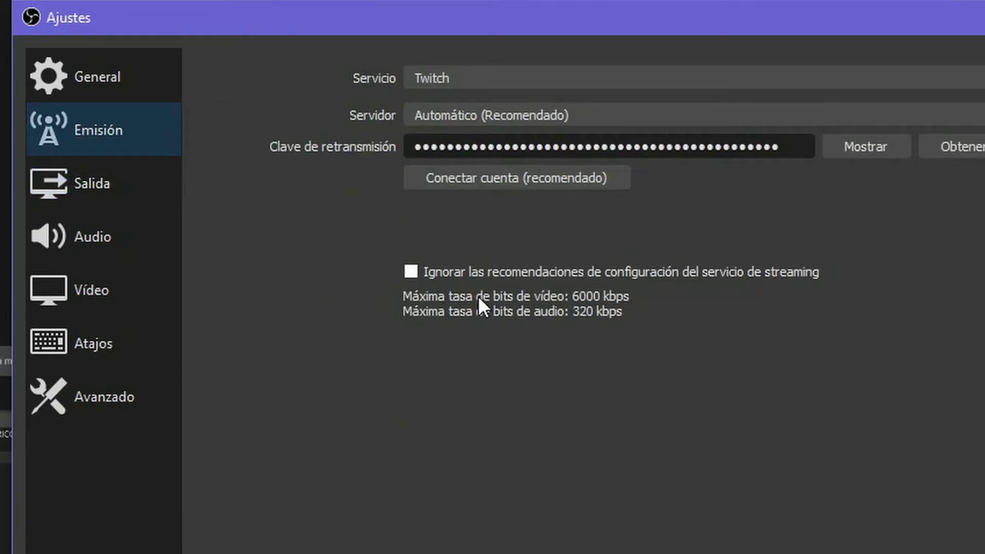
click(92, 183)
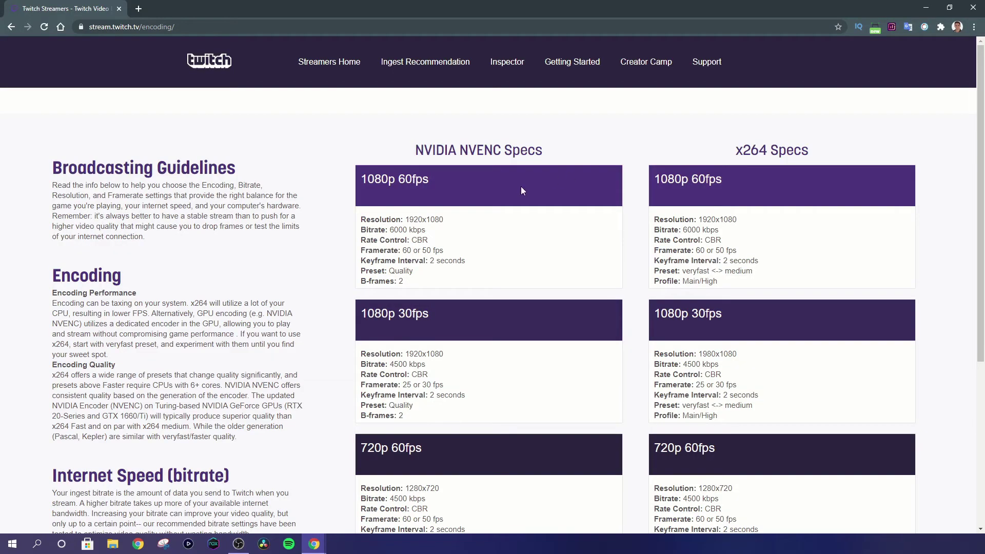
- Switch to Twitch's broadcasting guidelines in the browser and examine the recommended NVENC bitrates for 1080p 60fps and 1080p 30fps
scroll(521, 190, down, 1)
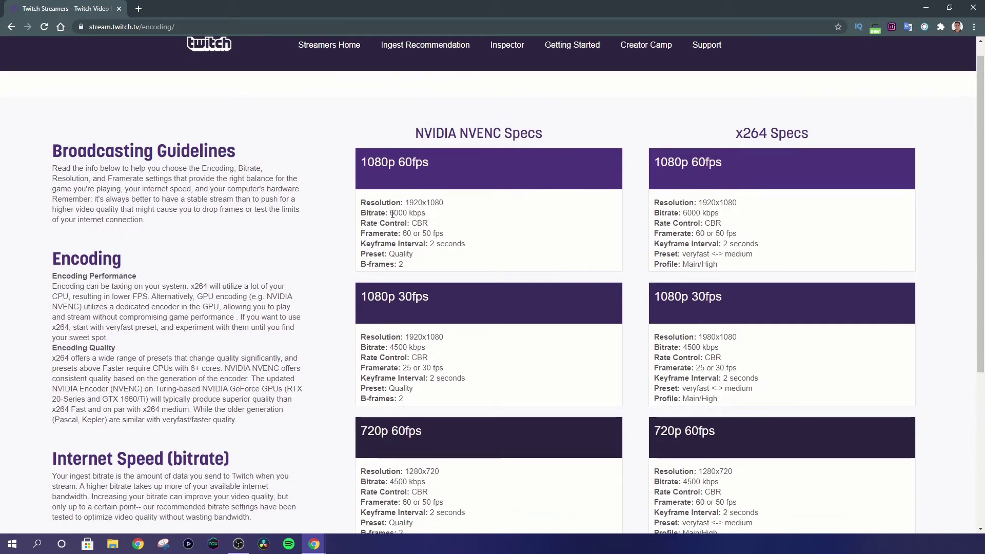
drag(392, 213, 431, 216)
drag(361, 163, 430, 163)
click(391, 216)
drag(390, 215, 475, 229)
click(531, 258)
scroll(531, 258, up, 1)
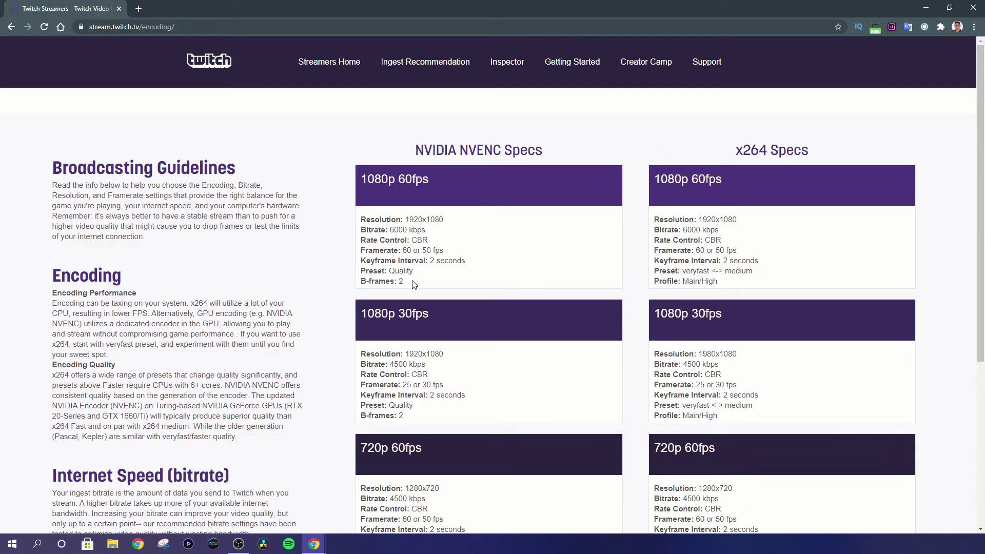
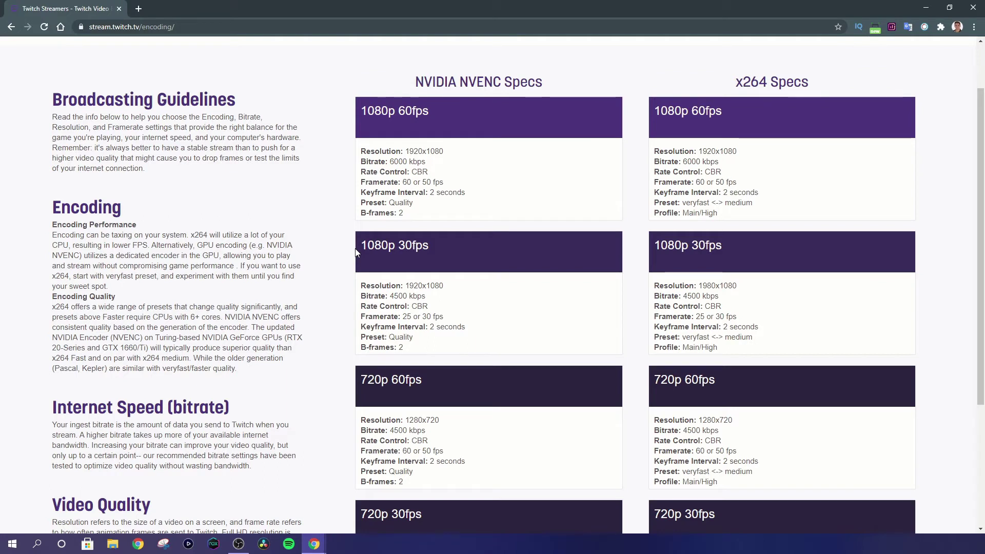
drag(359, 247, 429, 247)
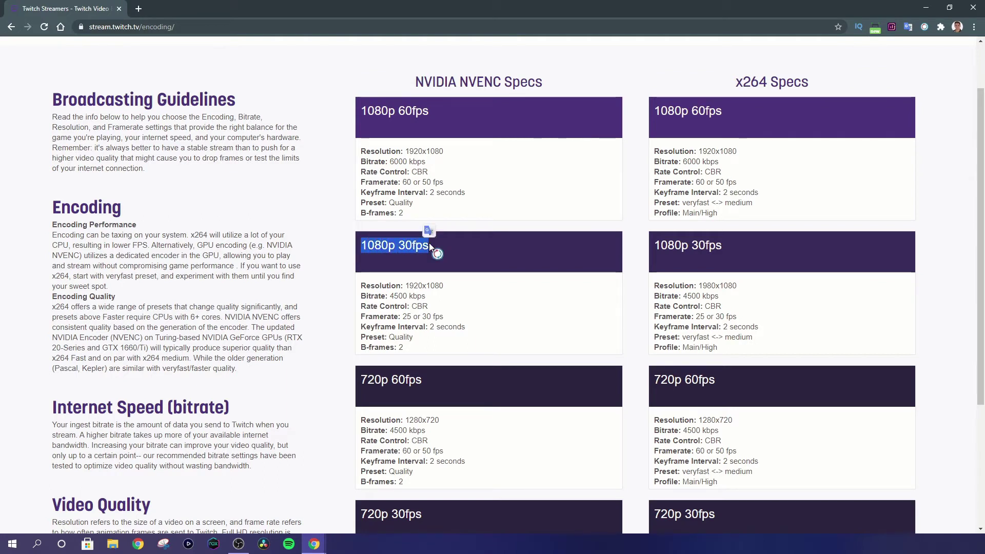
click(430, 125)
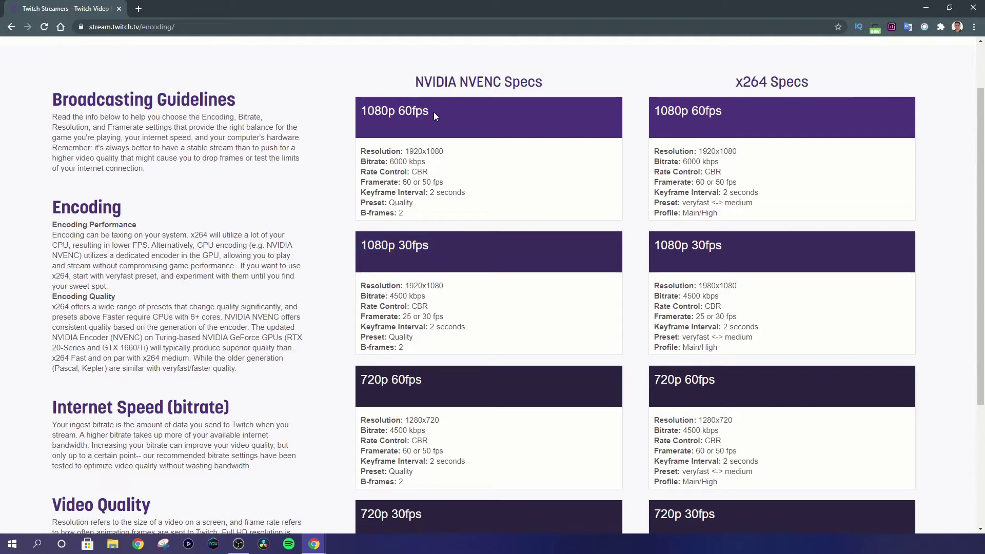
drag(434, 116, 398, 111)
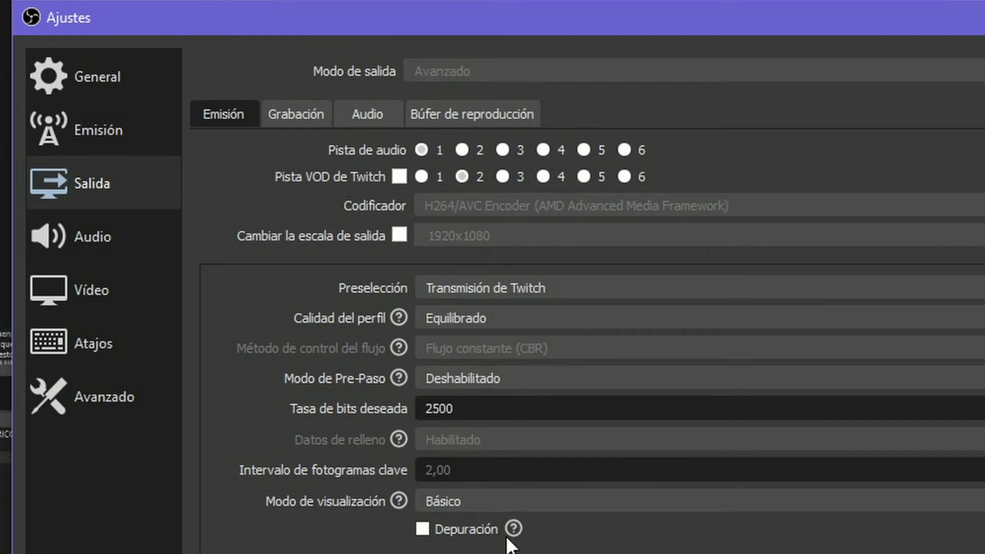
- Switch back to OBS and review the recording rate control and bitrate, the audio track bitrates and the replay buffer option
click(287, 115)
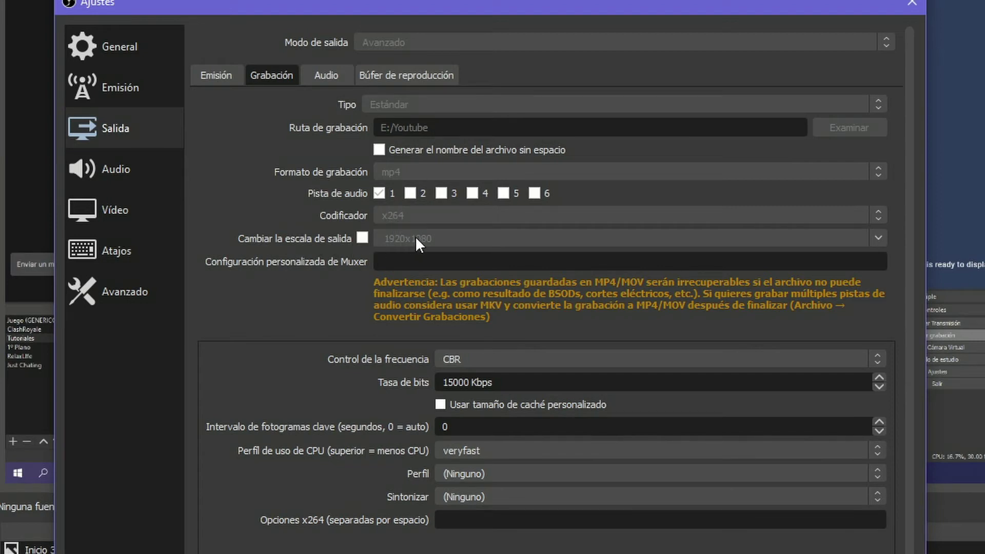
click(486, 360)
click(498, 343)
drag(466, 381, 437, 381)
click(508, 382)
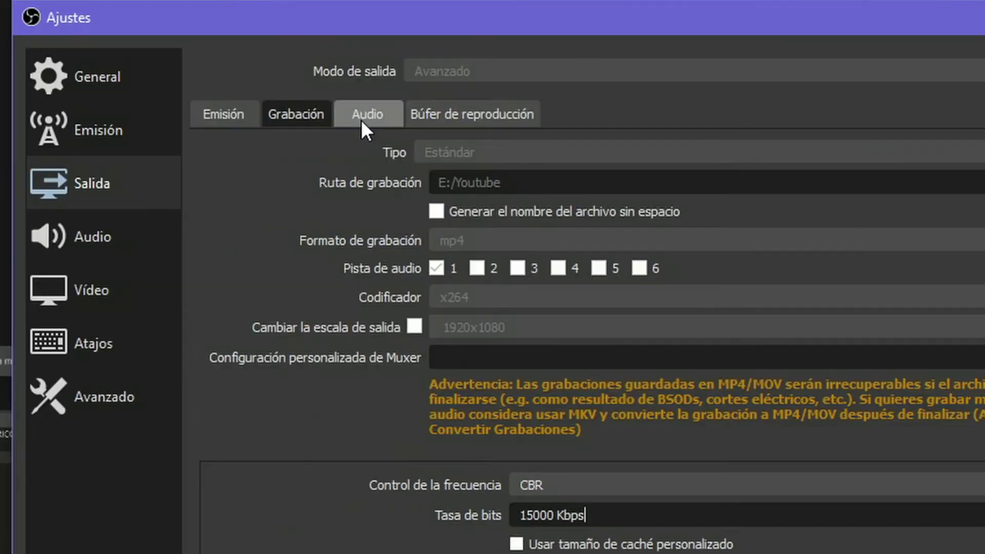
click(322, 75)
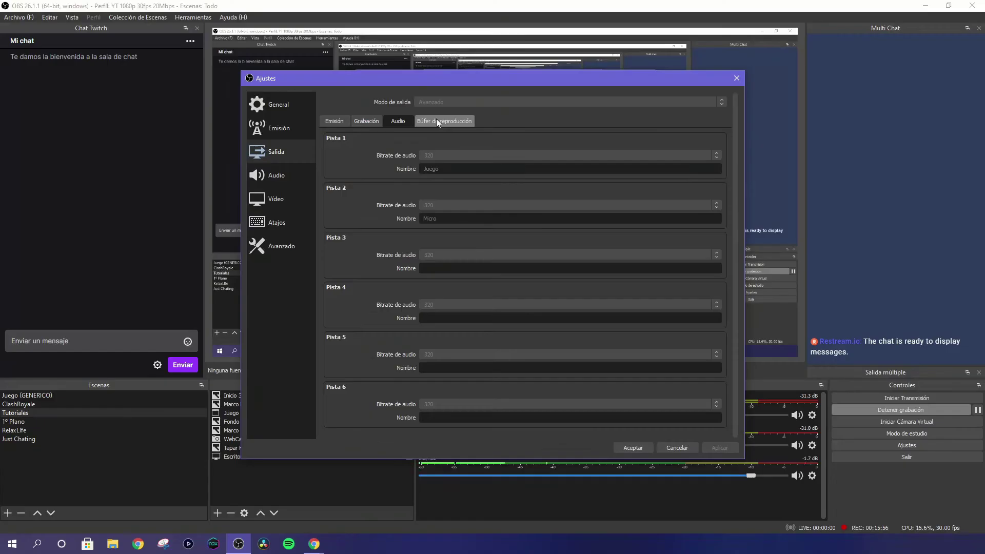
click(450, 114)
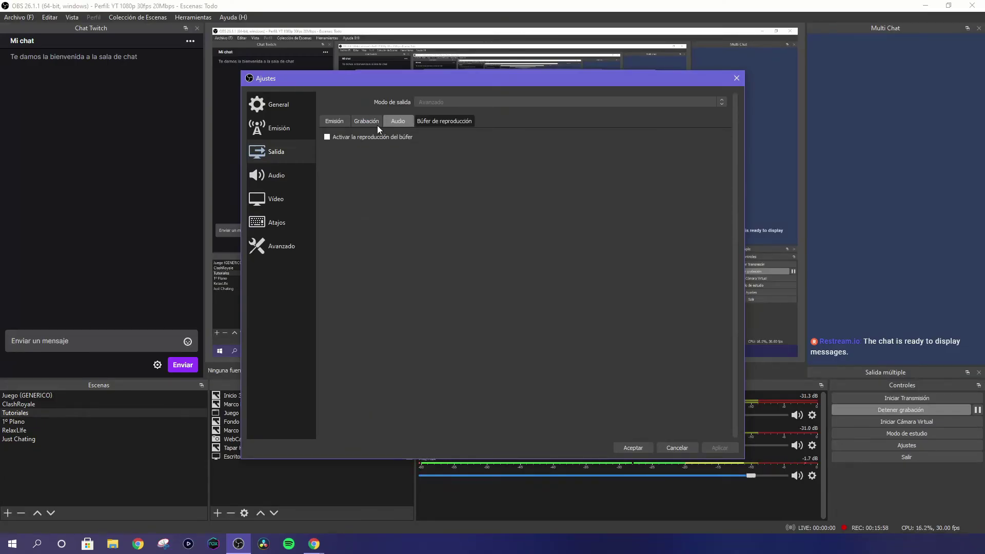
- Return to the streaming output settings and examine the target bitrate value
click(337, 124)
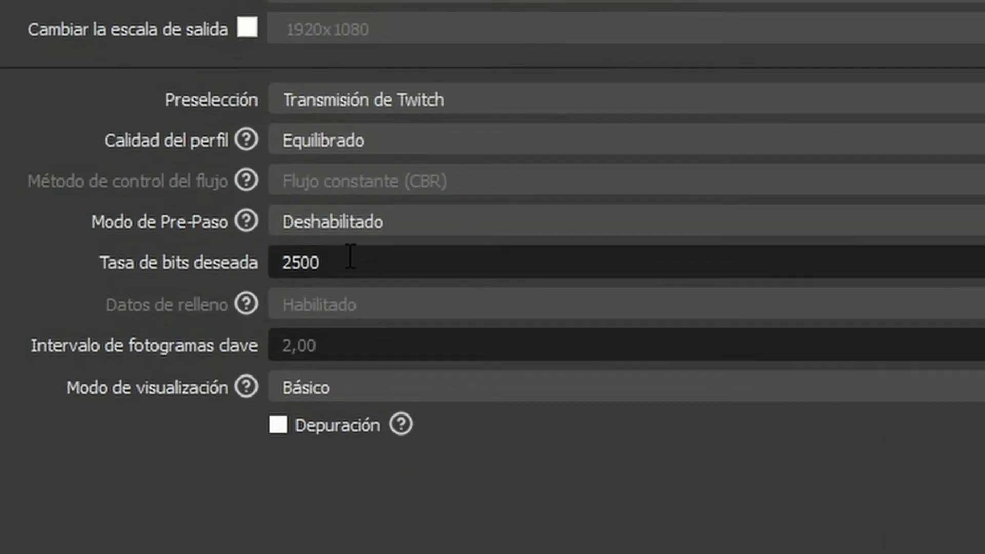
drag(350, 255, 260, 250)
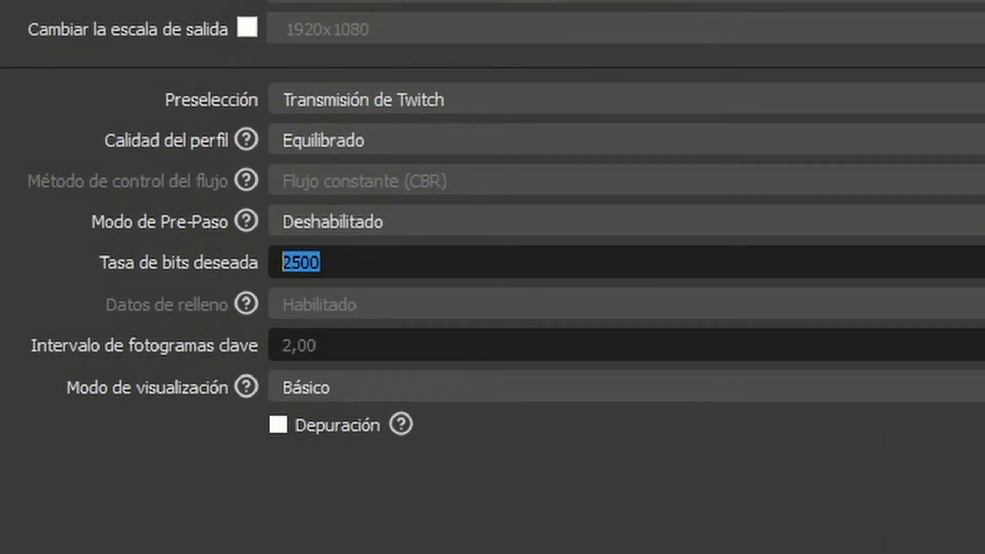
click(308, 262)
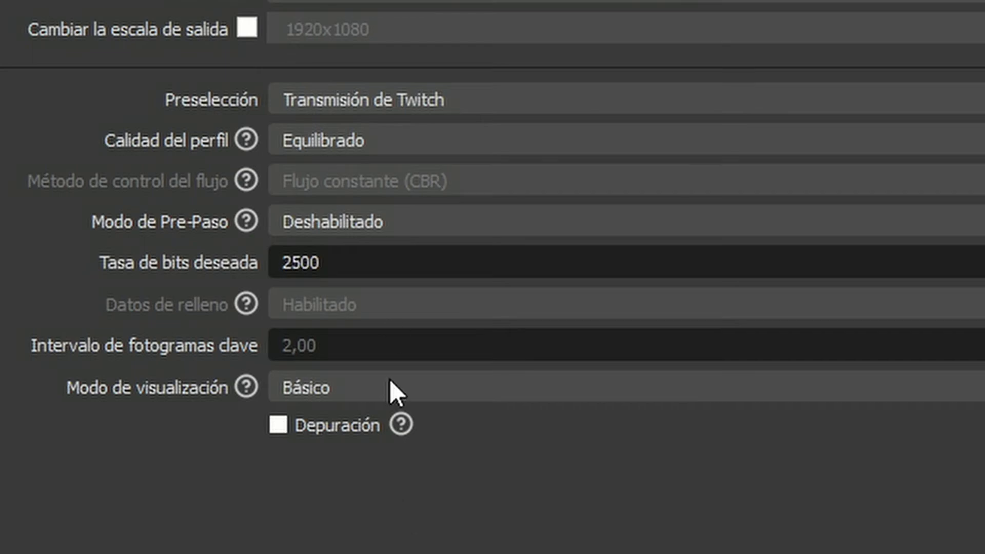
drag(334, 254, 270, 235)
click(370, 261)
drag(370, 260, 249, 244)
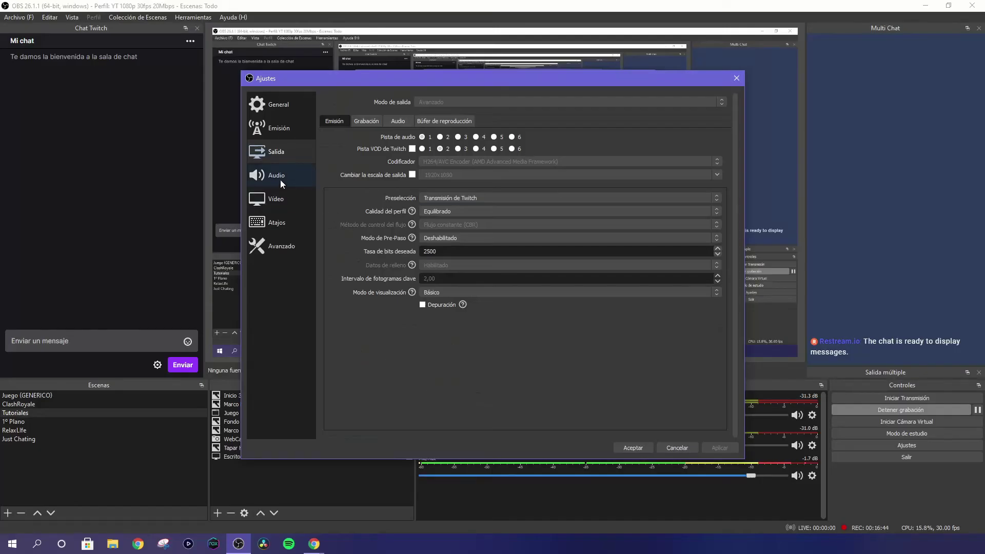
- Open the audio settings and check the devices available for the first desktop audio source
click(275, 175)
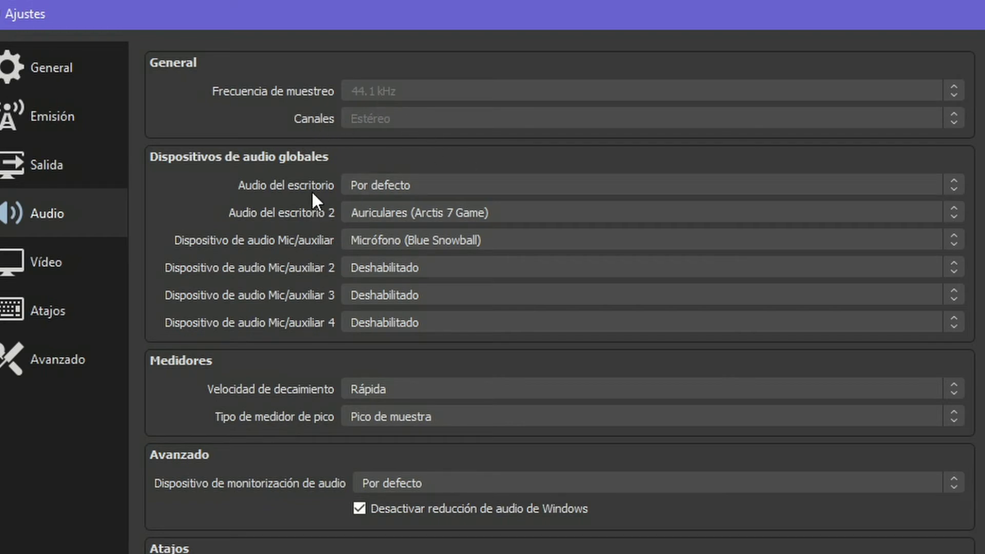
click(405, 183)
click(405, 183)
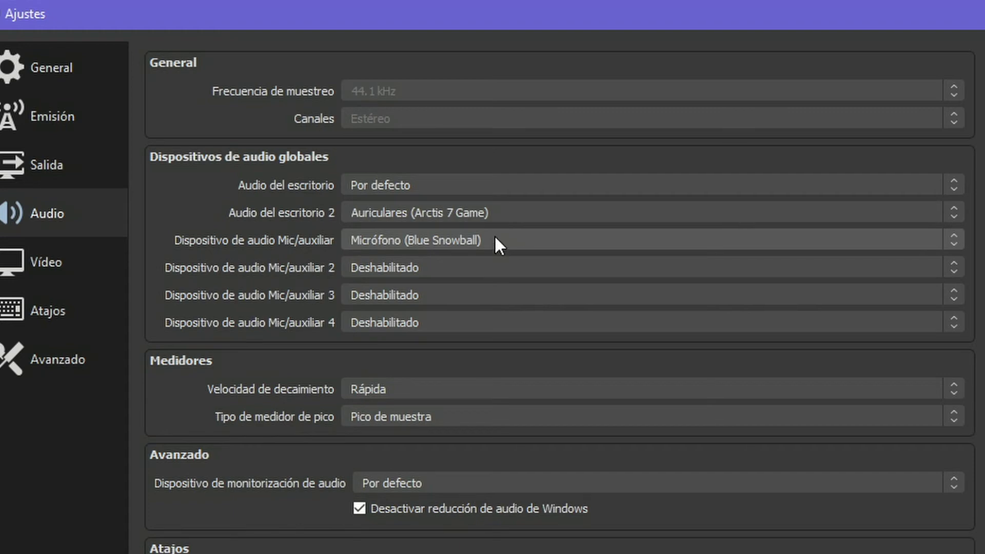
- Review the global audio devices and the push-to-mute and push-to-talk options, and check the devices available for the second desktop audio source
scroll(500, 445, down, 4)
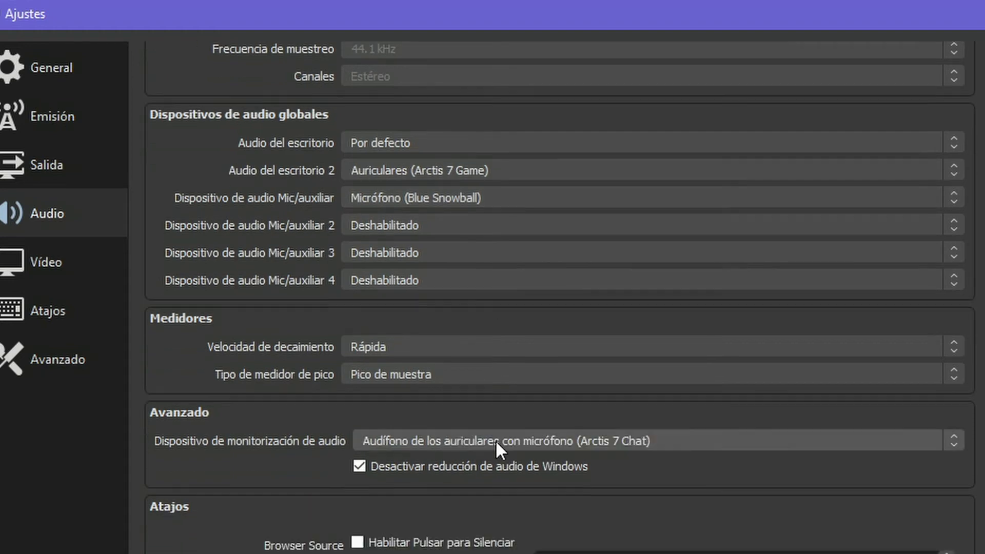
scroll(510, 490, down, 14)
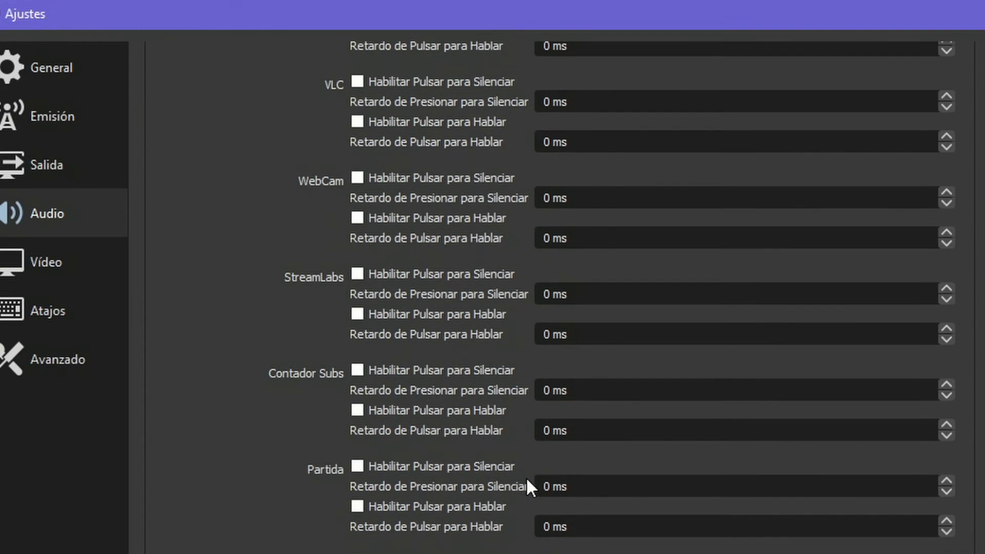
scroll(941, 459, up, 18)
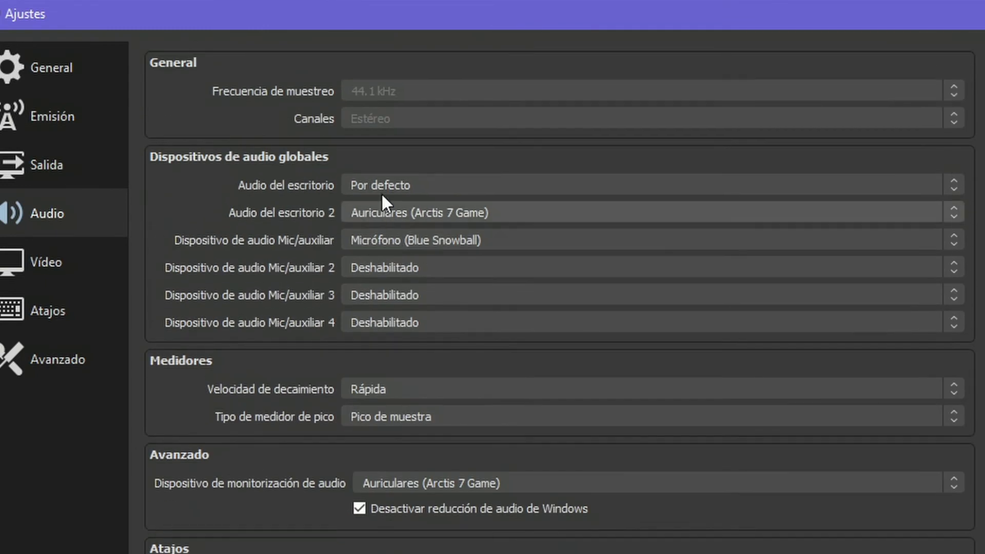
click(409, 211)
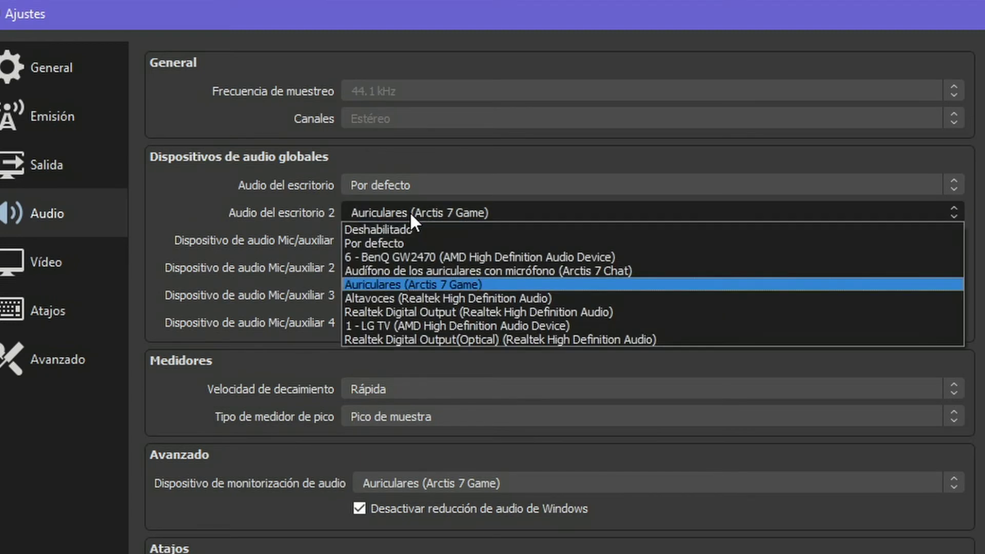
click(470, 152)
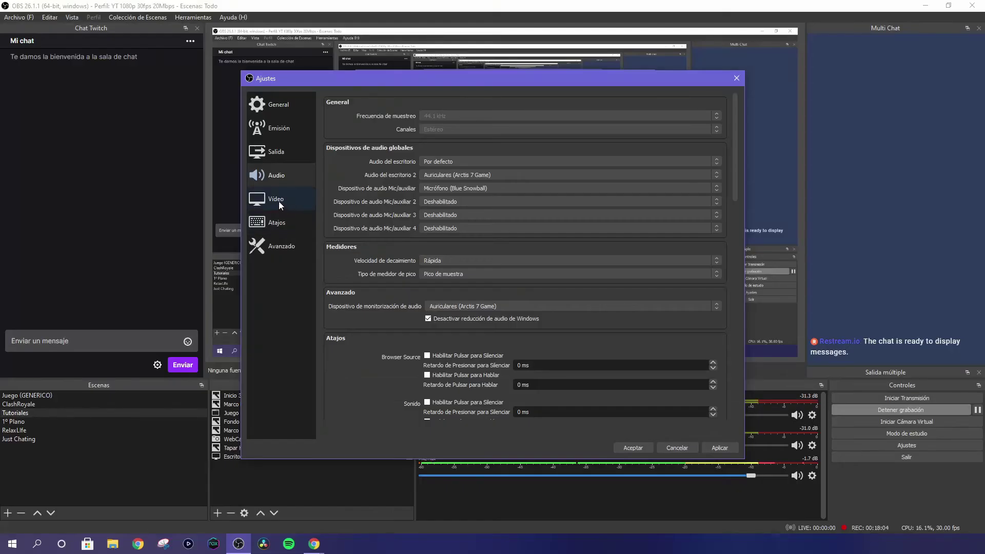
- Examine the video resolution and FPS settings, and review the hotkeys for streaming, recording and scene switching
click(279, 201)
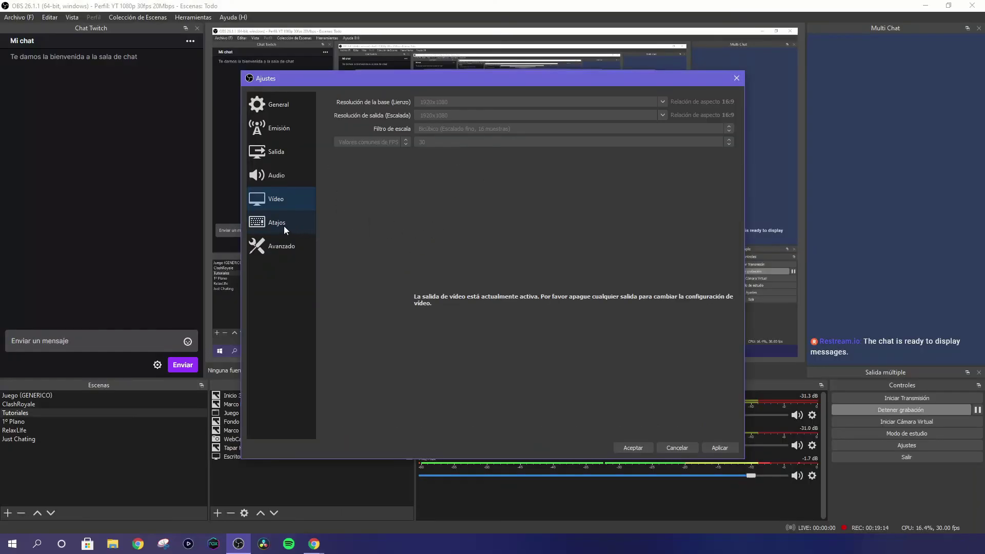
click(88, 296)
scroll(474, 172, down, 2)
scroll(488, 169, down, 5)
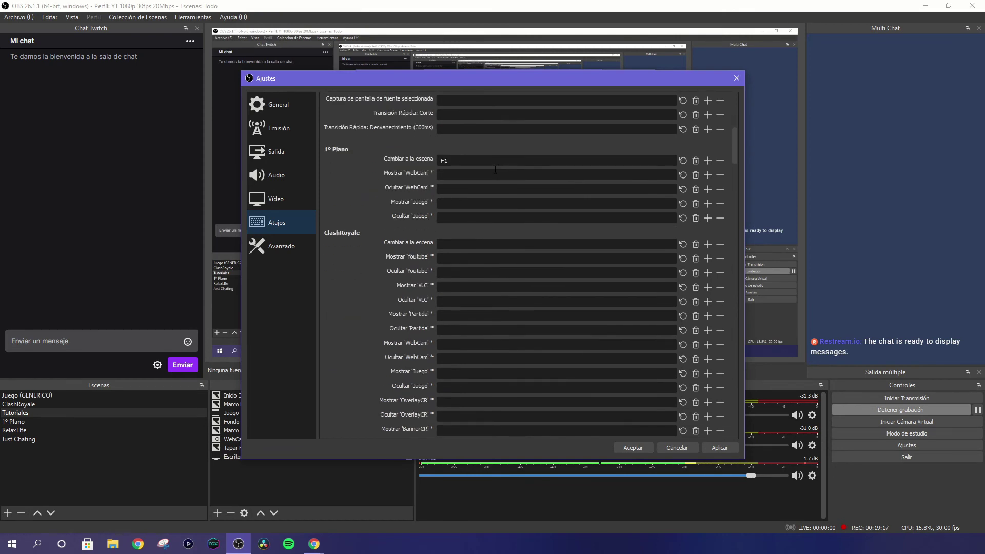
scroll(481, 211, up, 2)
scroll(482, 210, up, 4)
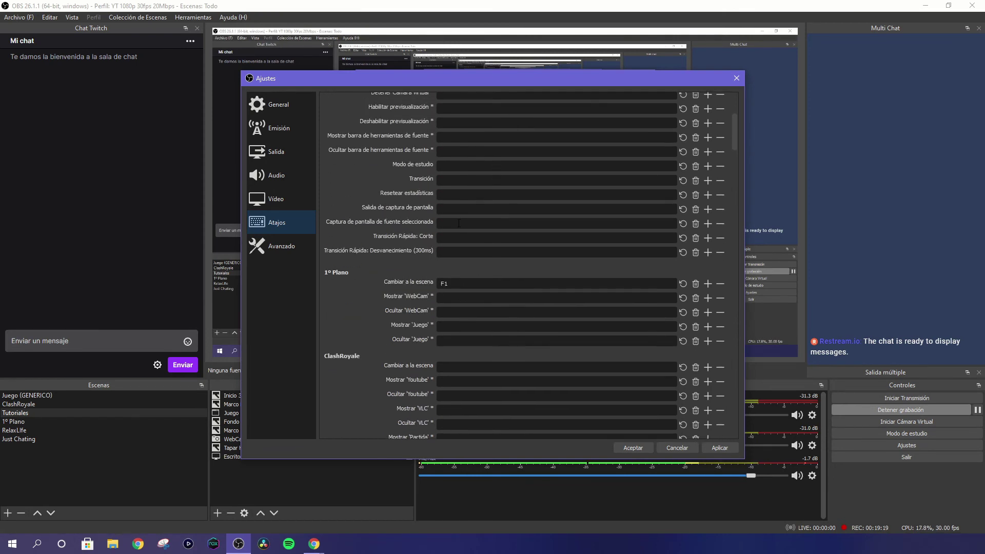
scroll(461, 220, up, 2)
mouse_move(453, 175)
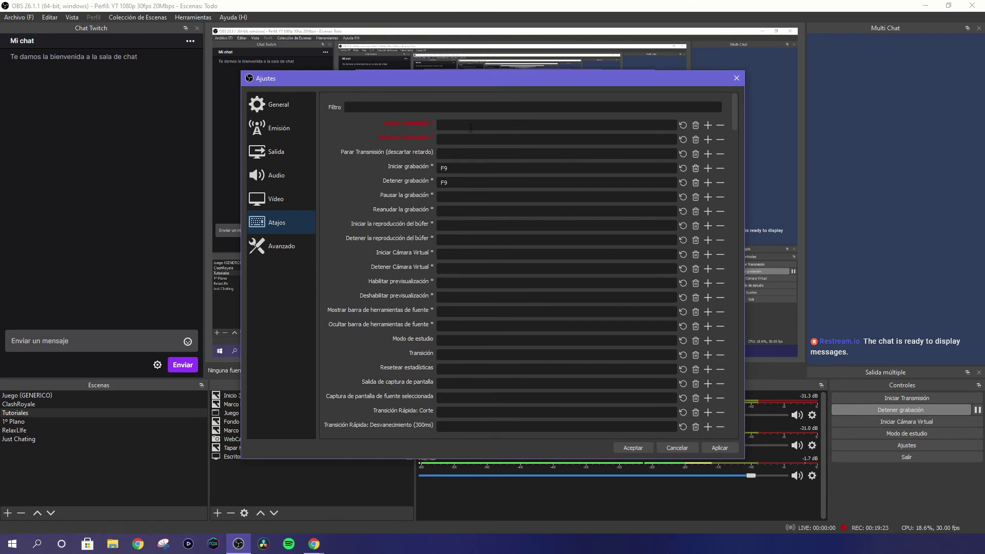
mouse_move(474, 121)
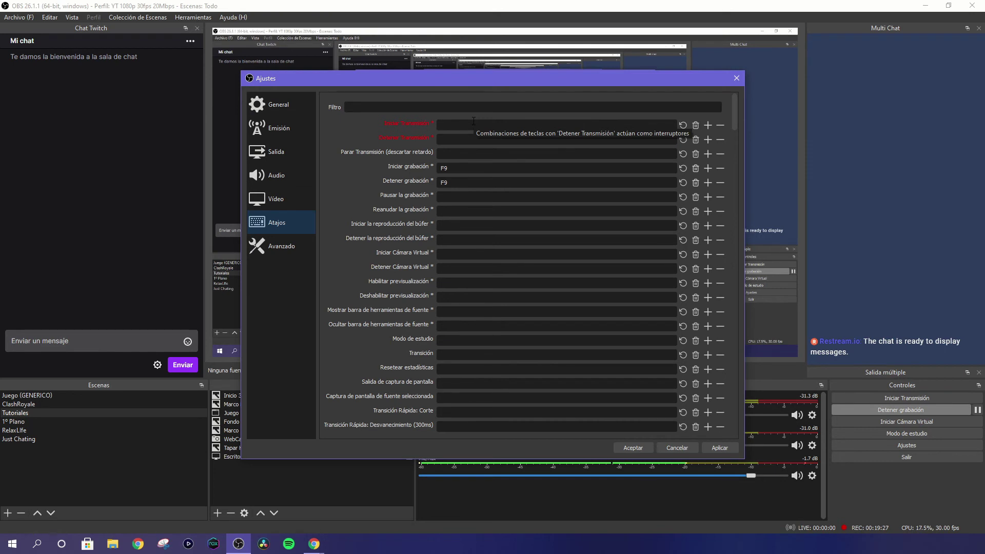
- Open the advanced settings and review the recording, stream delay, automatic reconnection and network options
click(281, 247)
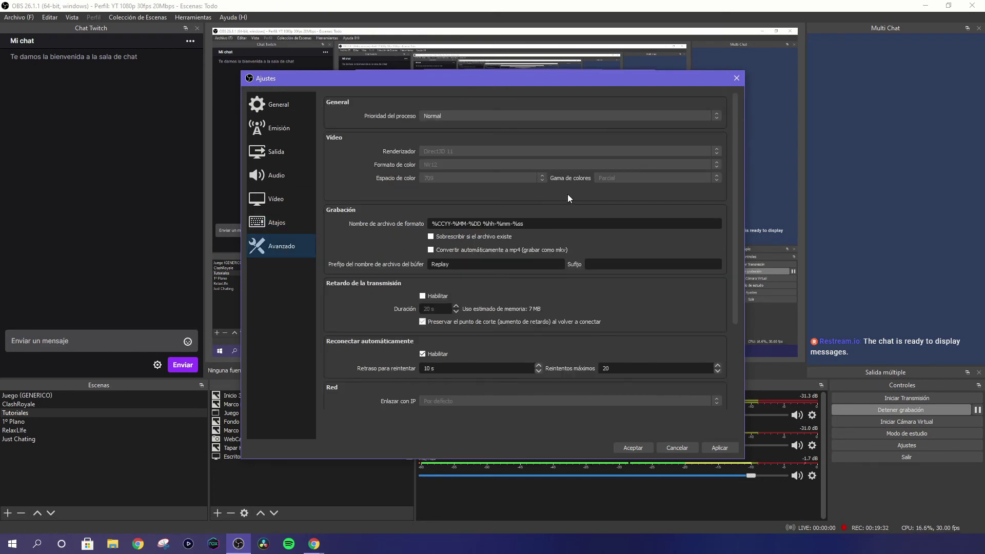
scroll(571, 202, down, 5)
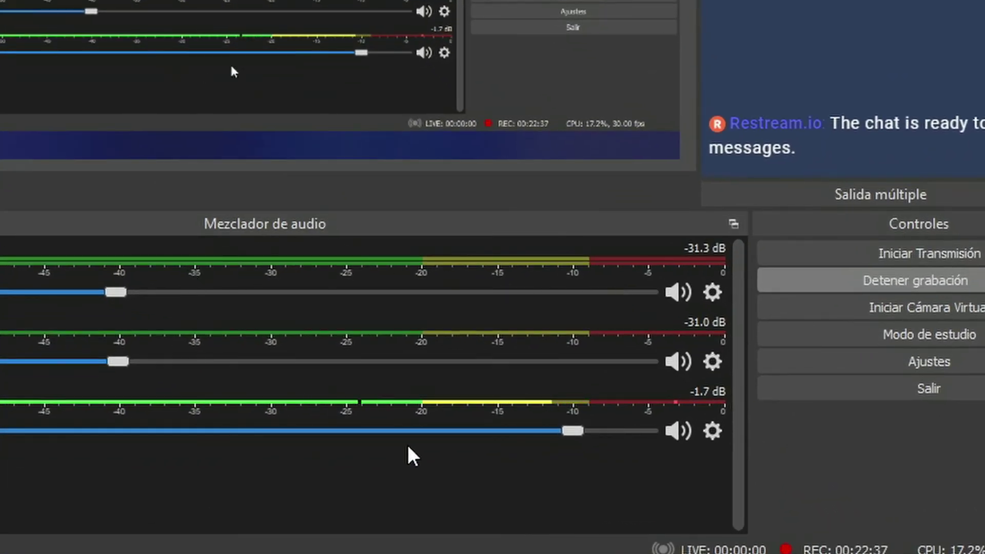
- Open the advanced audio properties and examine the first desktop audio source's volume, track assignments and audio monitoring options
click(718, 294)
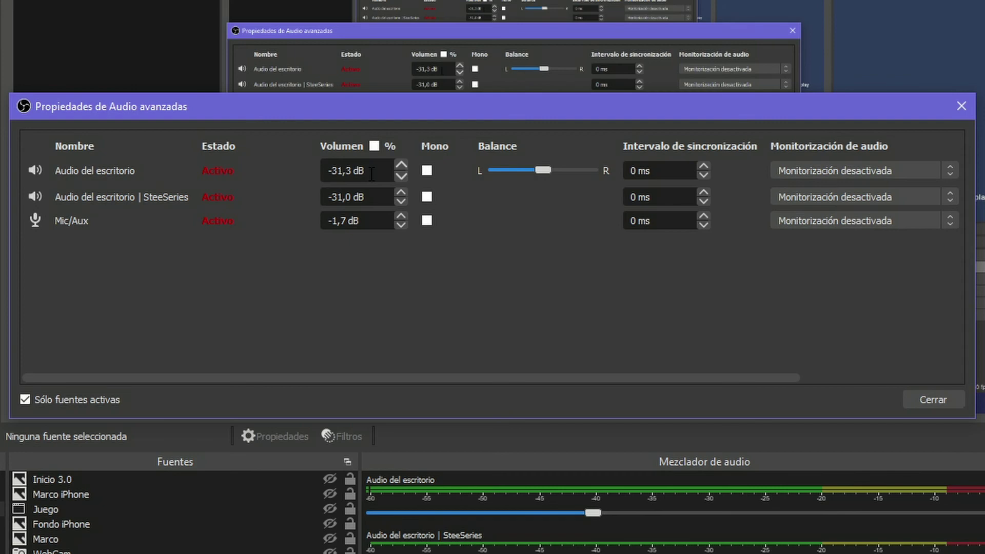
drag(352, 172, 330, 178)
click(364, 177)
drag(288, 378, 551, 361)
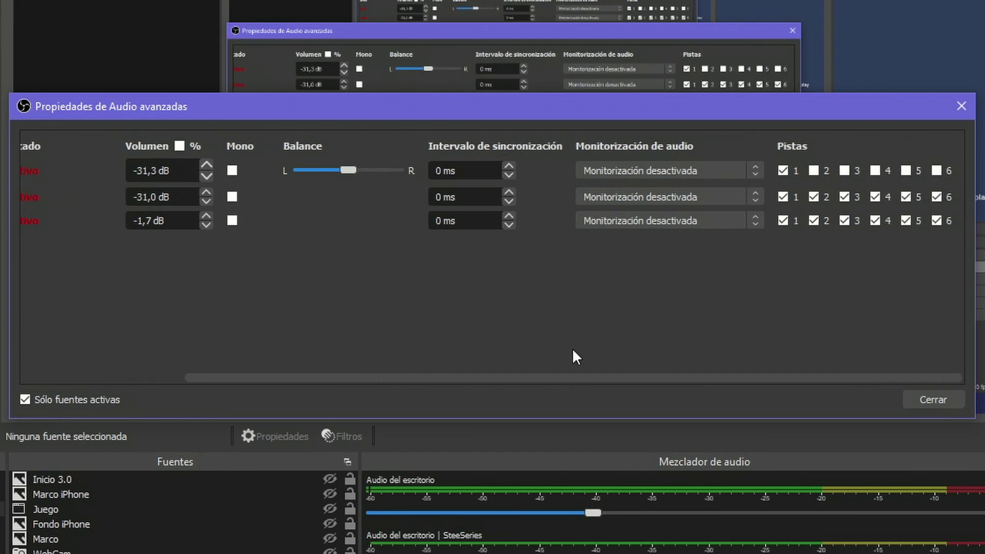
click(735, 174)
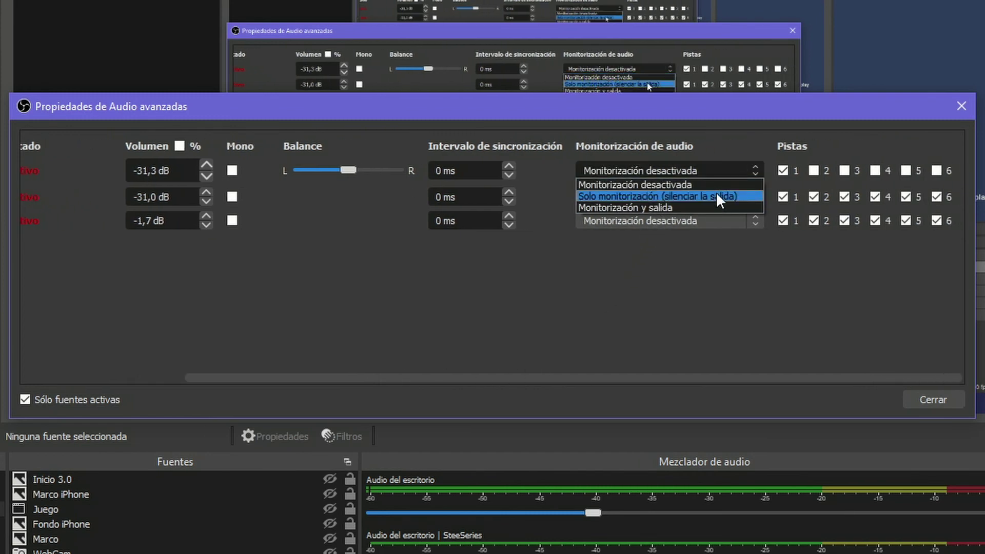
click(720, 183)
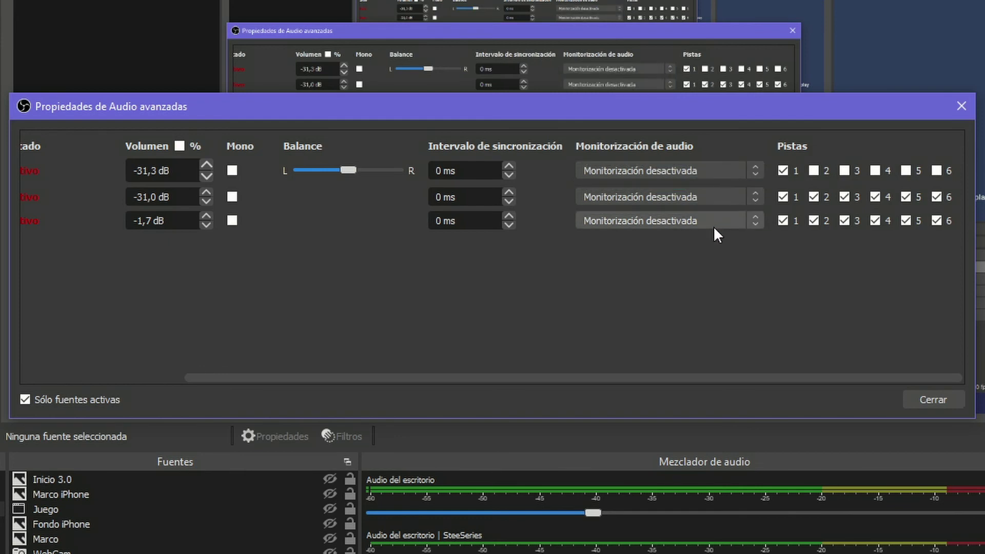
- Return to the first desktop audio source's volume value and close the advanced audio properties
drag(852, 378, 654, 381)
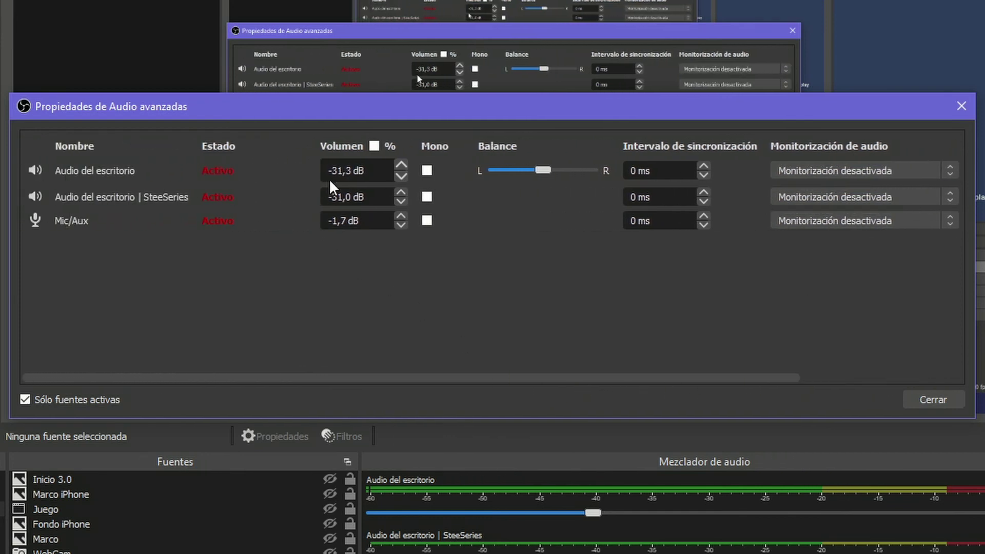
drag(350, 170, 327, 171)
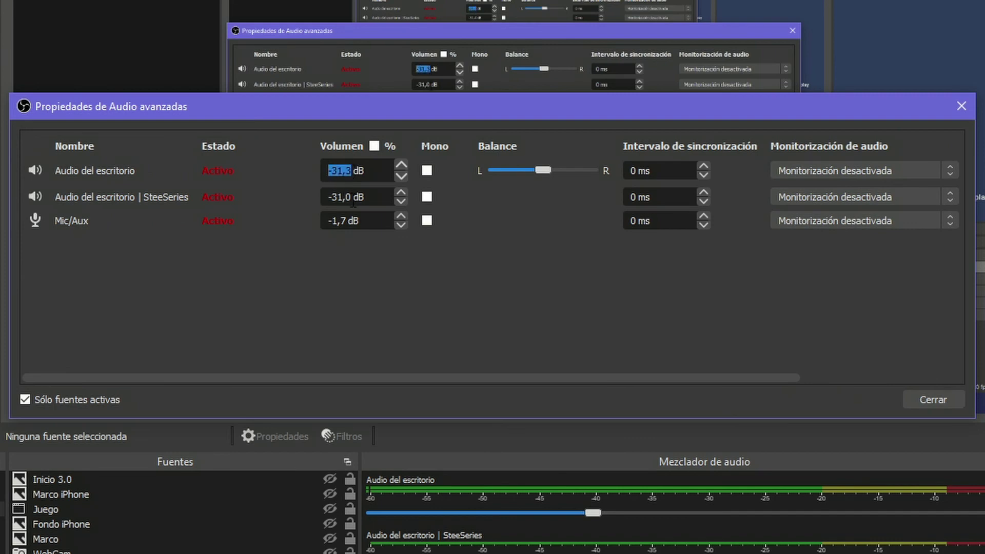
click(352, 175)
click(933, 399)
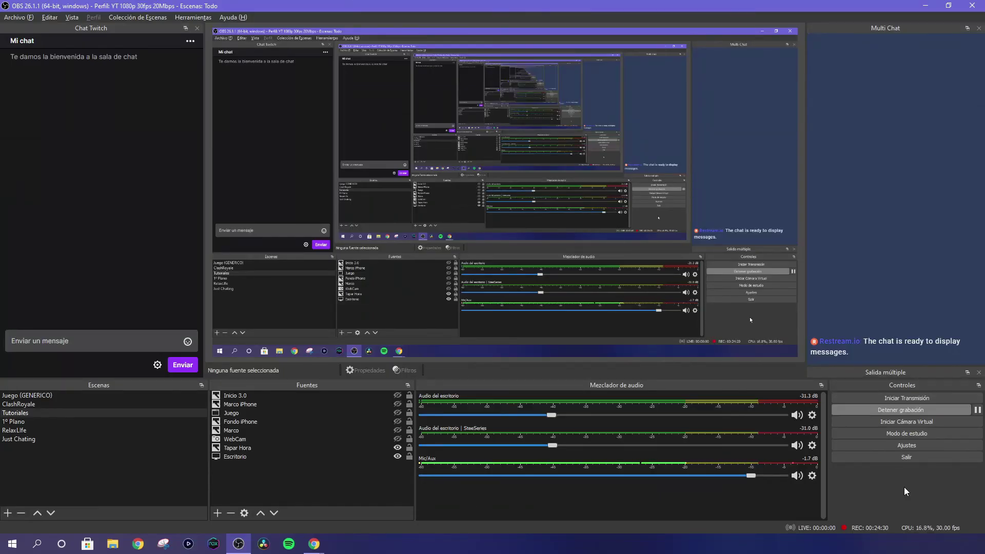